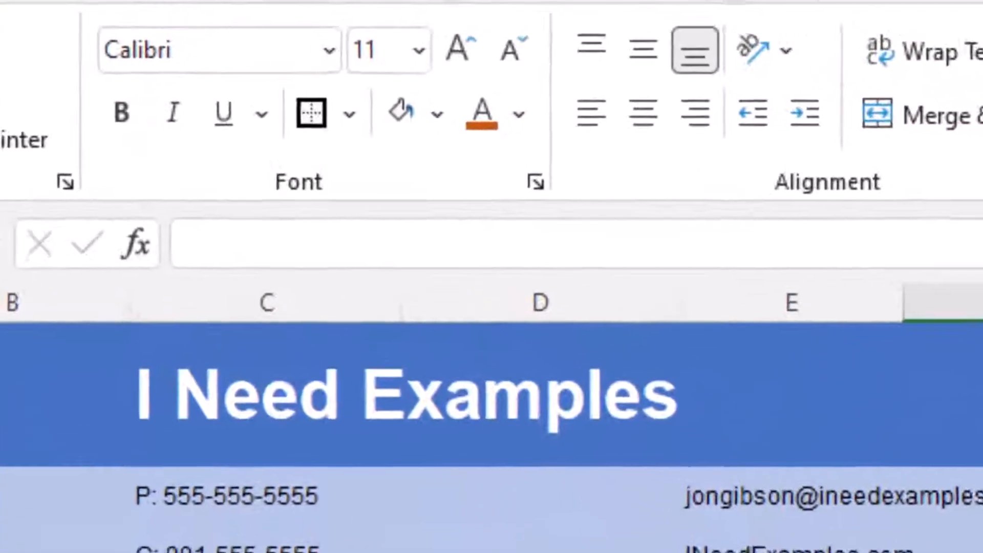
Inspect the formulas behind Item 1's Price, the Invoice Subtotal, the Sales Tax and the Total.
click(623, 286)
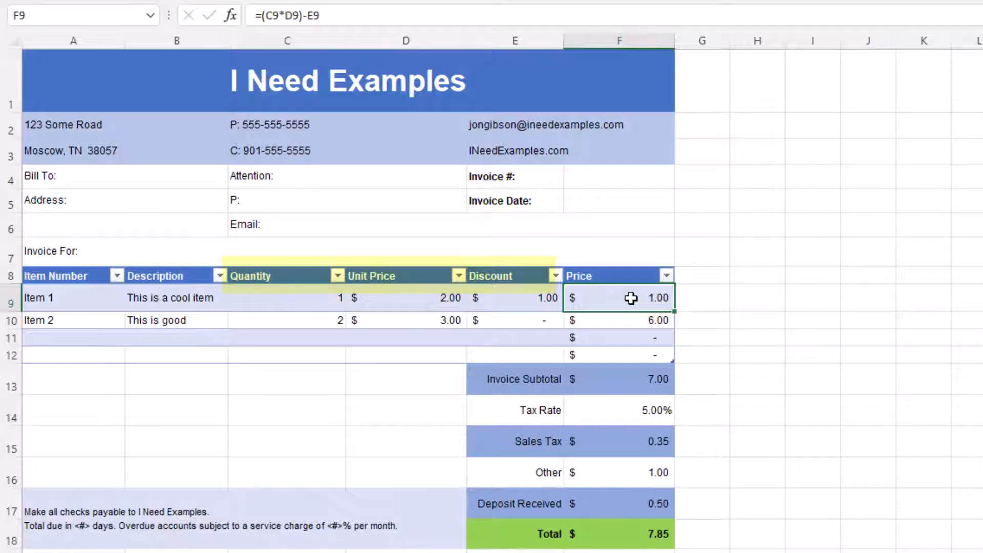
click(630, 385)
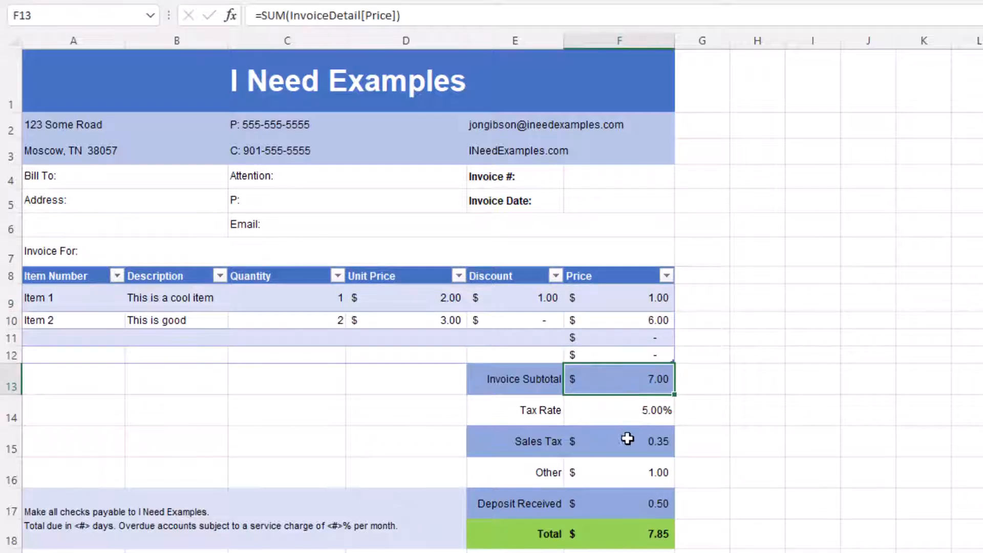
click(628, 438)
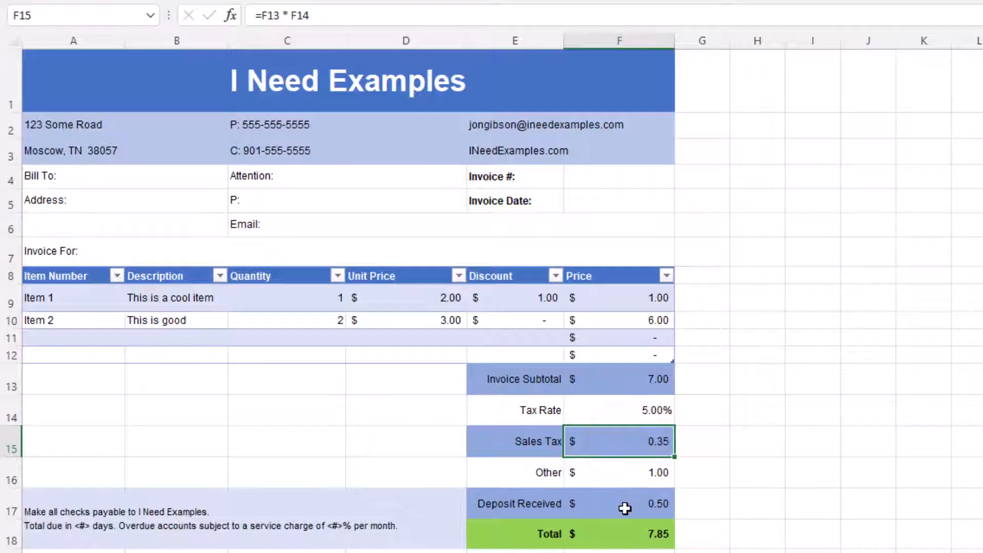
click(632, 535)
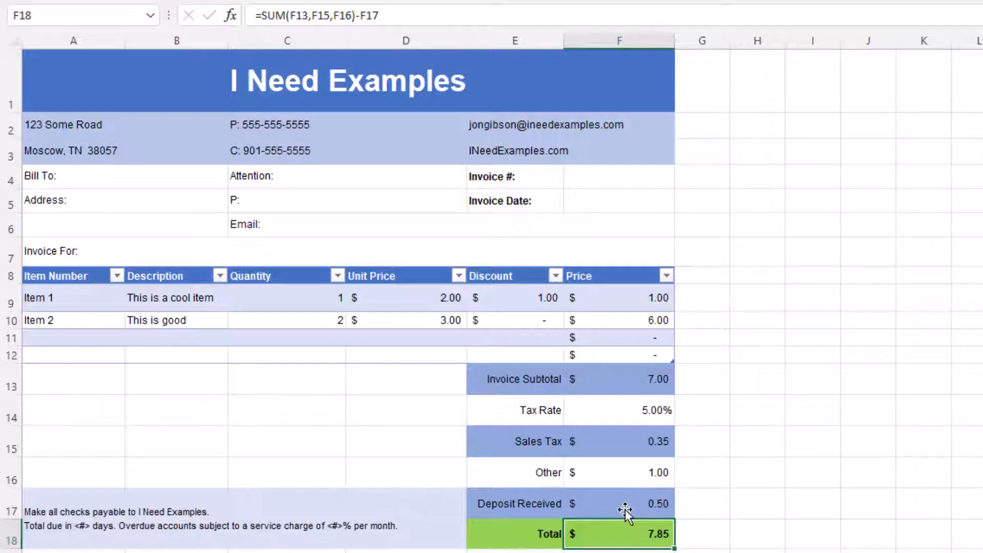
Replace Item 1's Discount with the text x to provoke a calculation error.
click(533, 298)
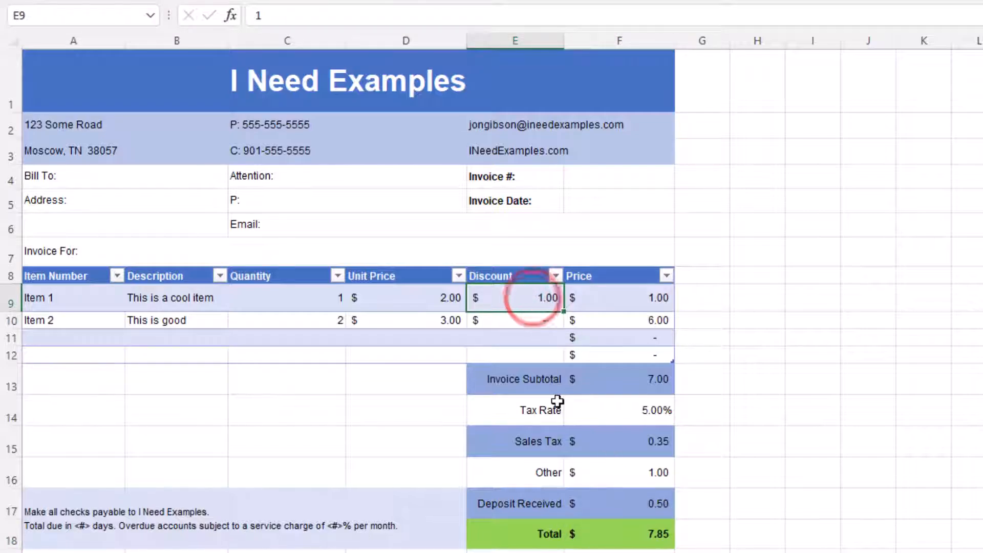
text(1.00)
key(Return)
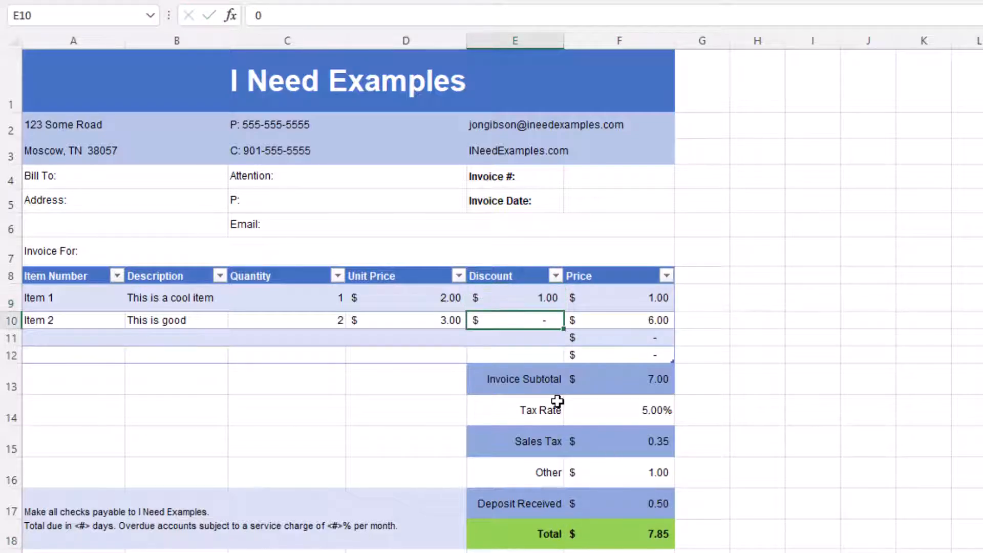
click(540, 298)
text(x)
key(Tab)
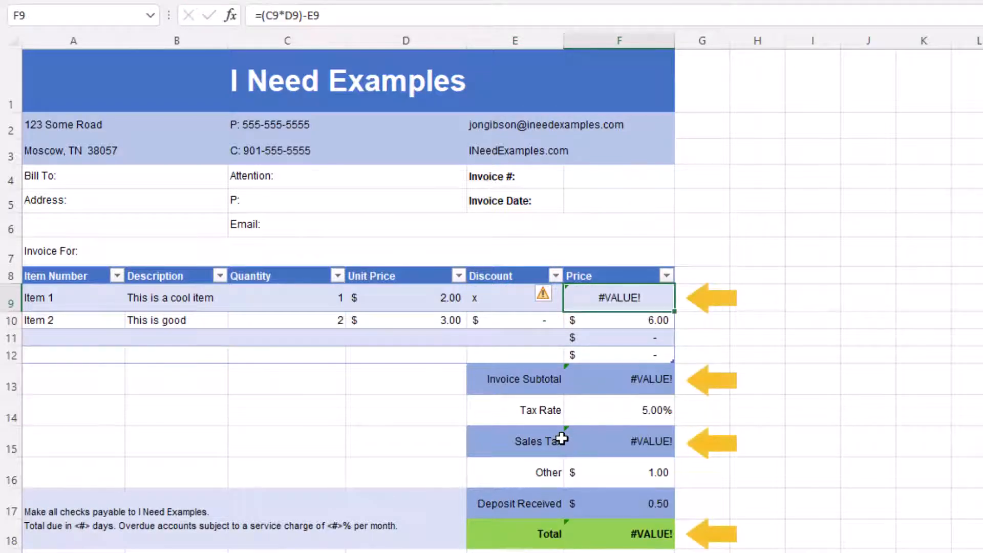
Copy SUM(F13,F15,F16)-F17 from the Total formula without its equals sign, and clear the formula.
click(624, 534)
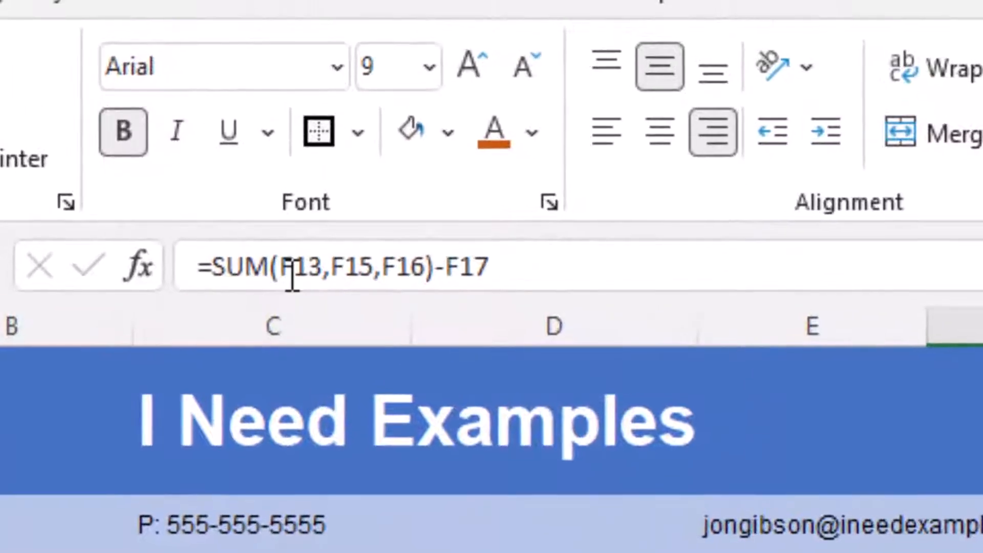
click(291, 269)
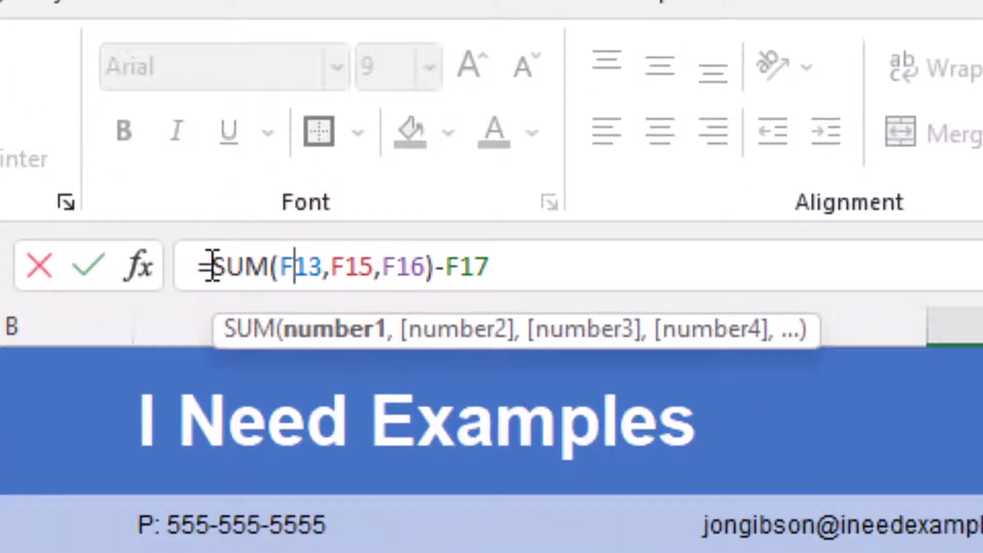
drag(212, 265, 510, 259)
key(ctrl+c)
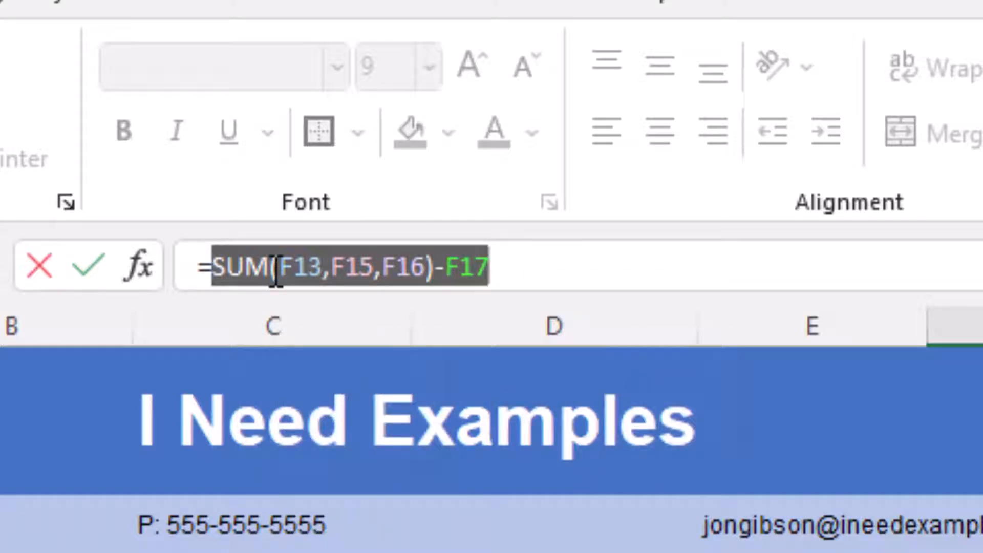
key(BackSpace)
key(BackSpace)
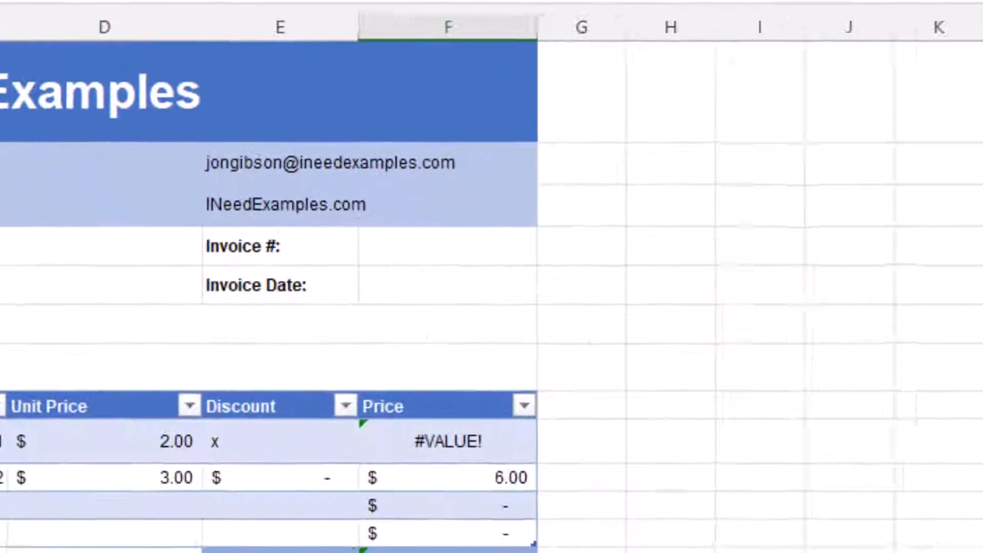
Search the function list for IFERROR and insert it into the Total cell.
click(139, 266)
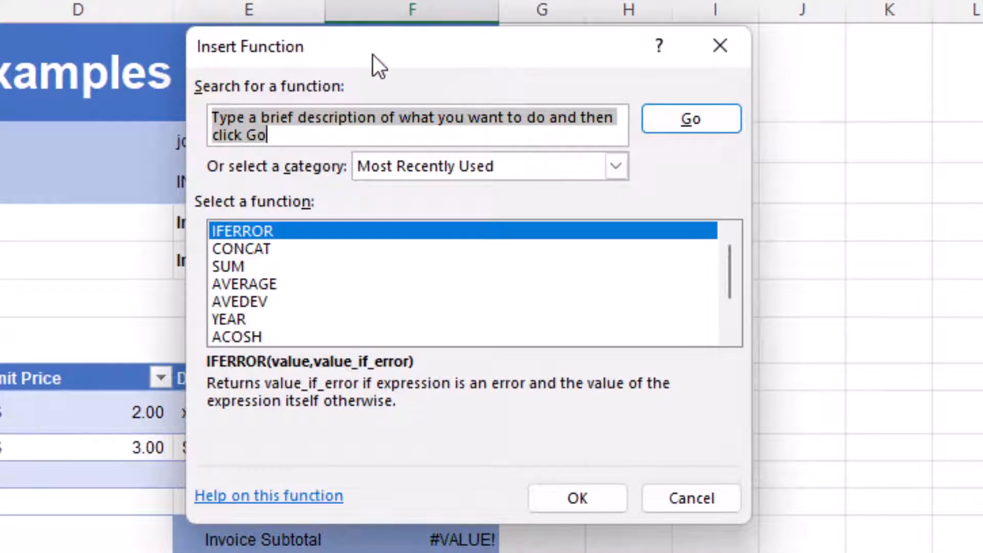
text(IFF)
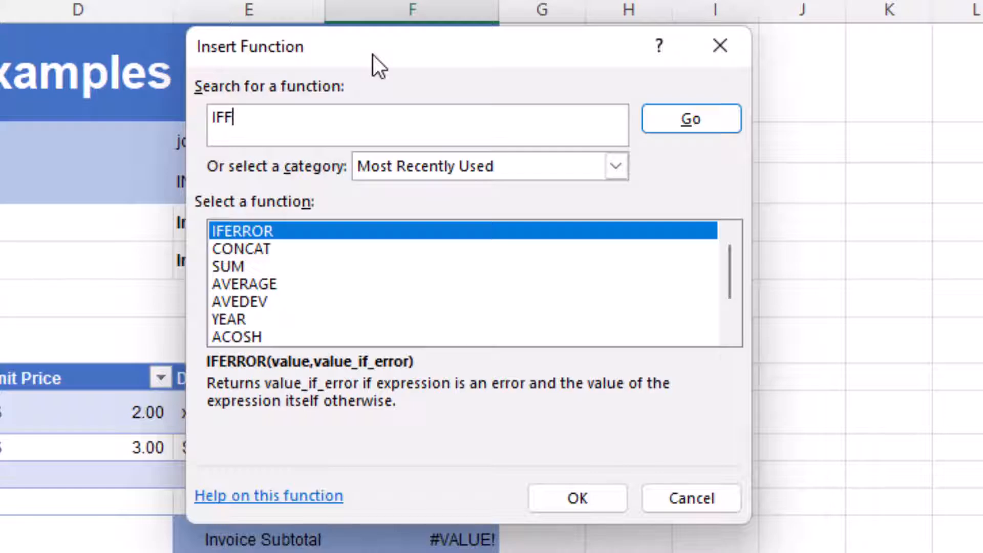
key(BackSpace)
text(ERROR)
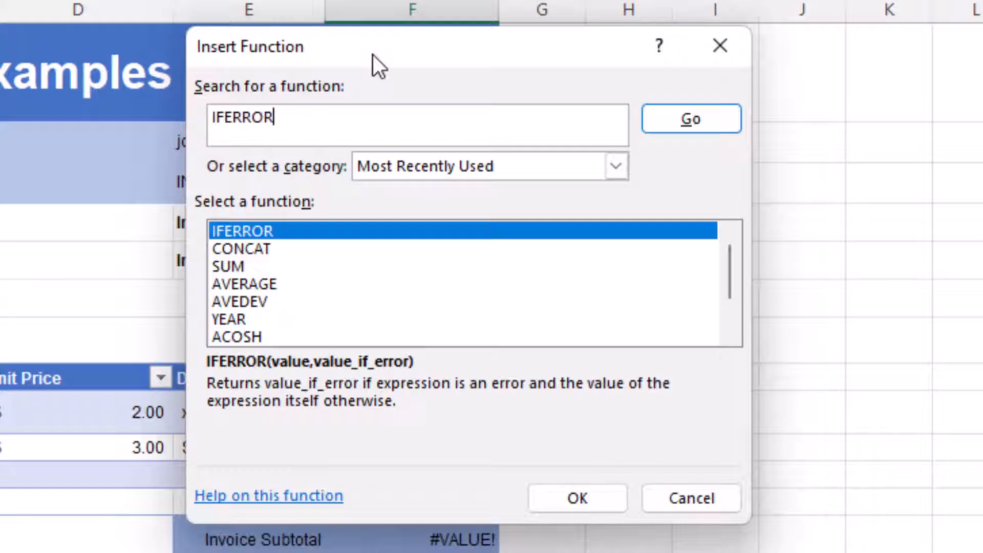
click(718, 112)
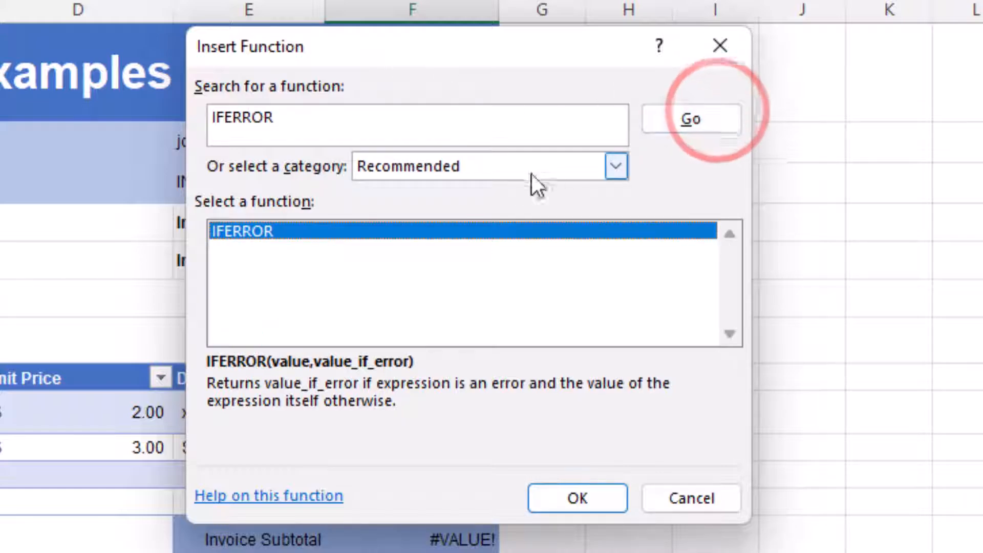
click(367, 233)
click(582, 498)
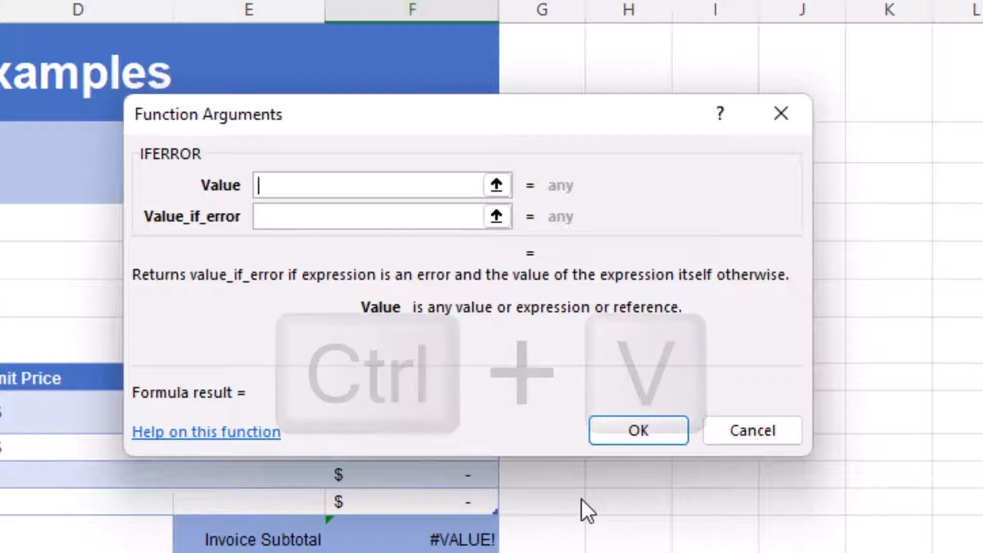
Set the Total's IFERROR value to the copied SUM(F13,F15,F16)-F17 and its error result to "Error in Calculation".
key(ctrl+v)
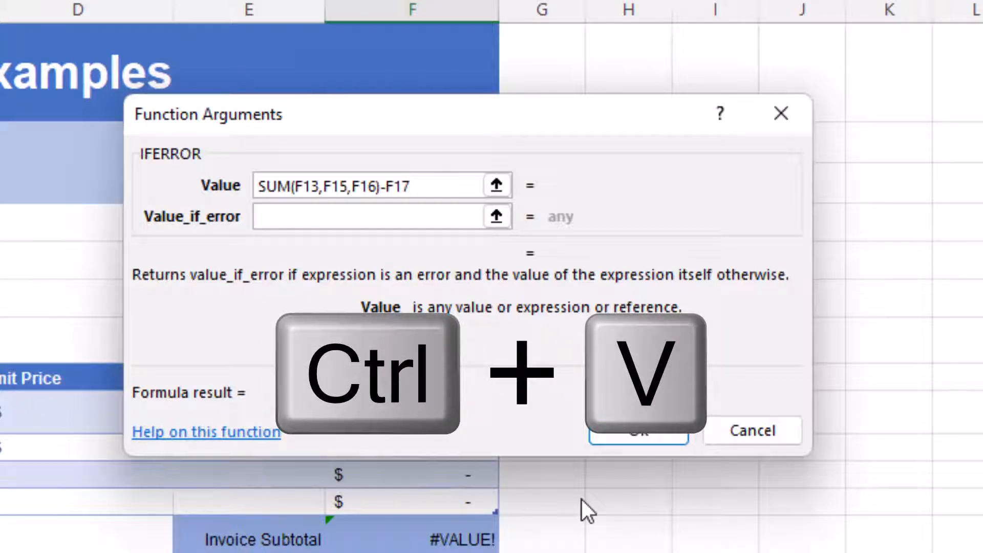
key(Tab)
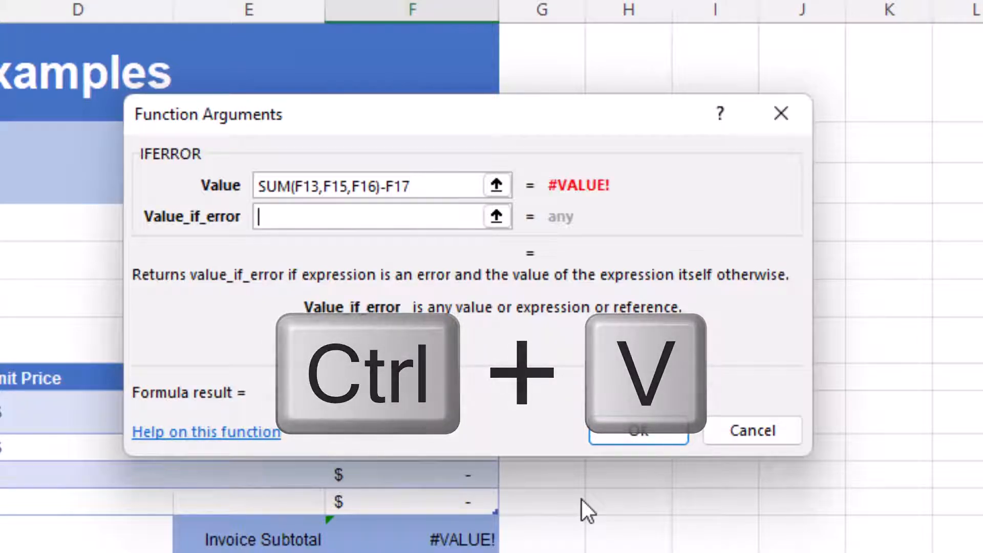
text(eRR)
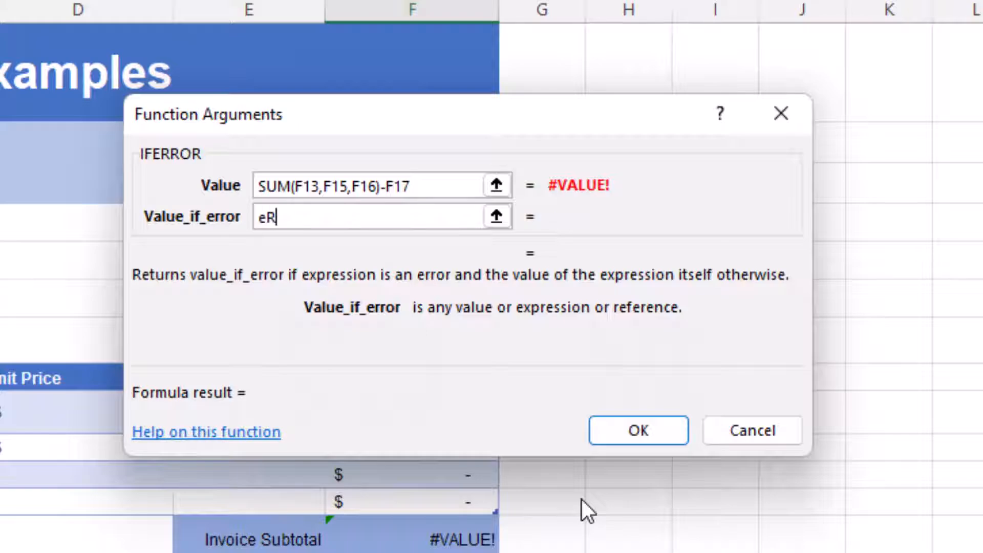
key(BackSpace)
key(BackSpace)
key(BackSpace)
text(Error in Calculation)
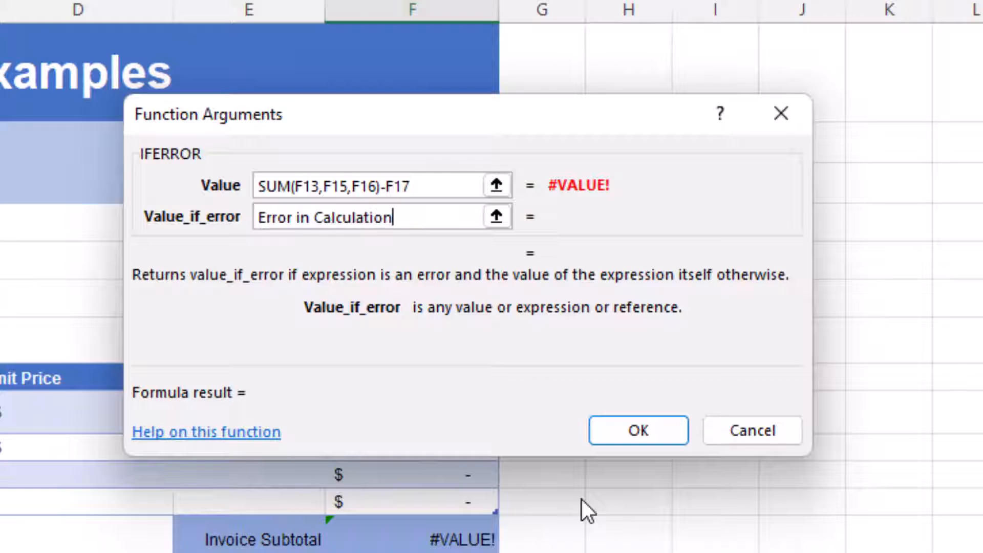
click(680, 434)
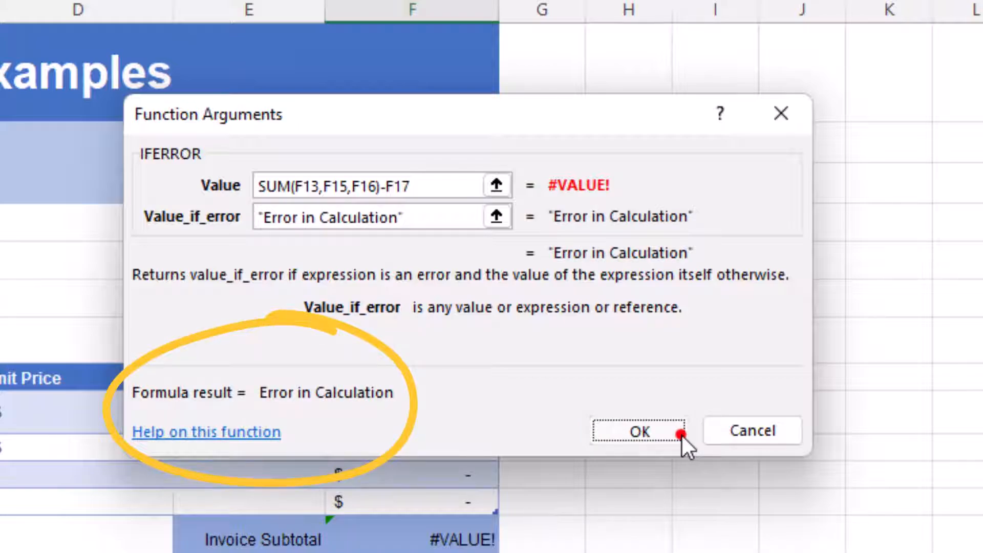
click(682, 435)
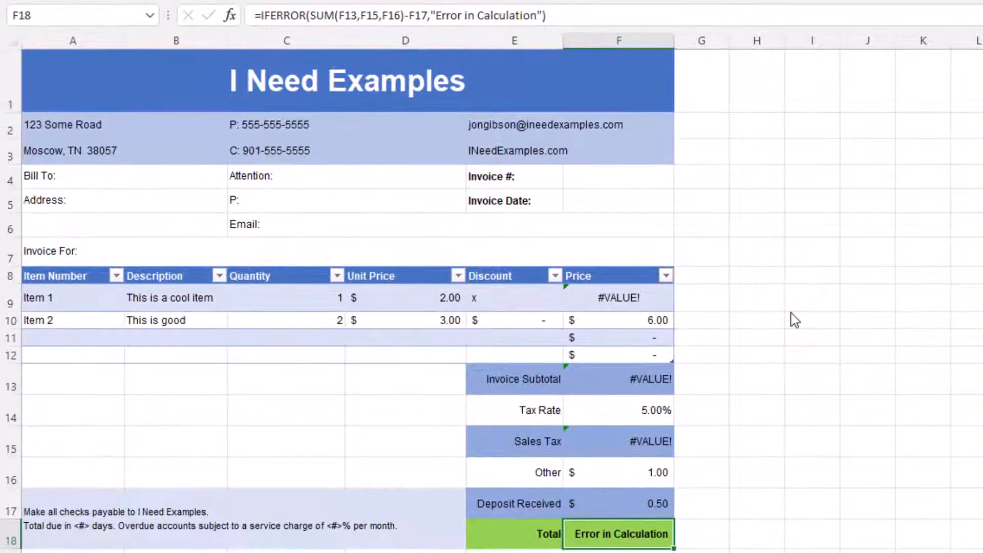
Copy F13 * F14 from the Sales Tax formula without its equals sign, and clear the formula.
click(646, 442)
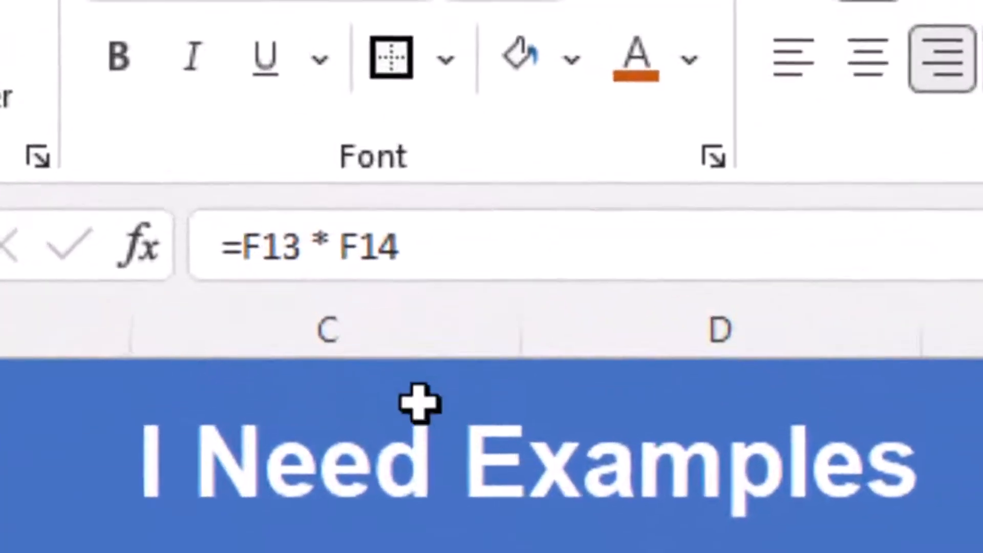
drag(252, 89, 368, 87)
key(ctrl+c)
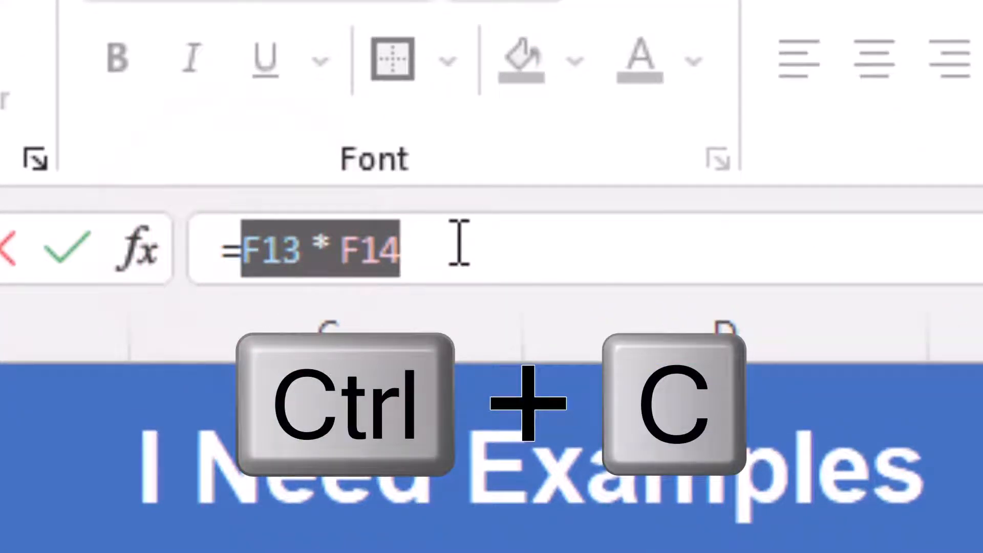
key(BackSpace)
key(BackSpace)
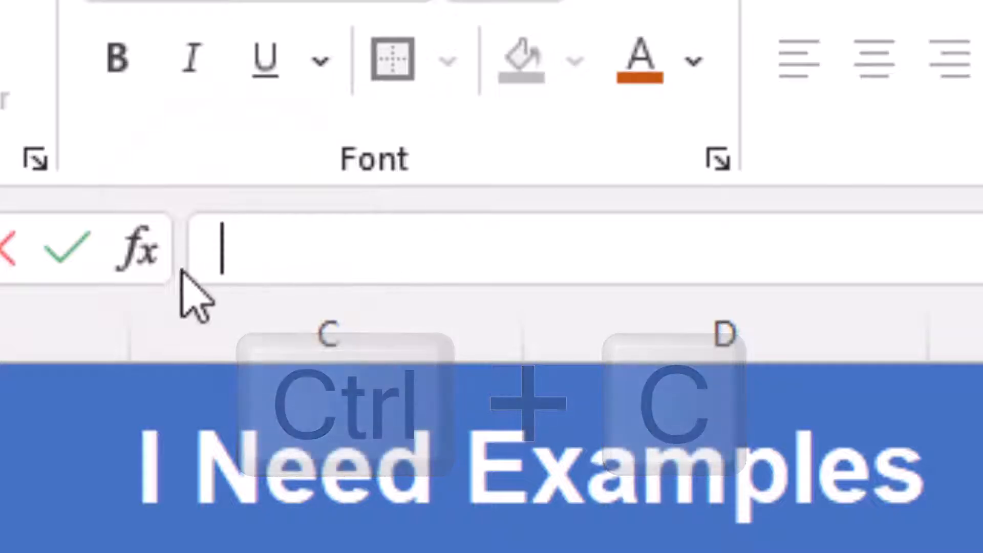
Insert IFERROR in the Sales Tax cell with the copied F13 * F14 as value and "Error In Calculation" as error result.
click(136, 251)
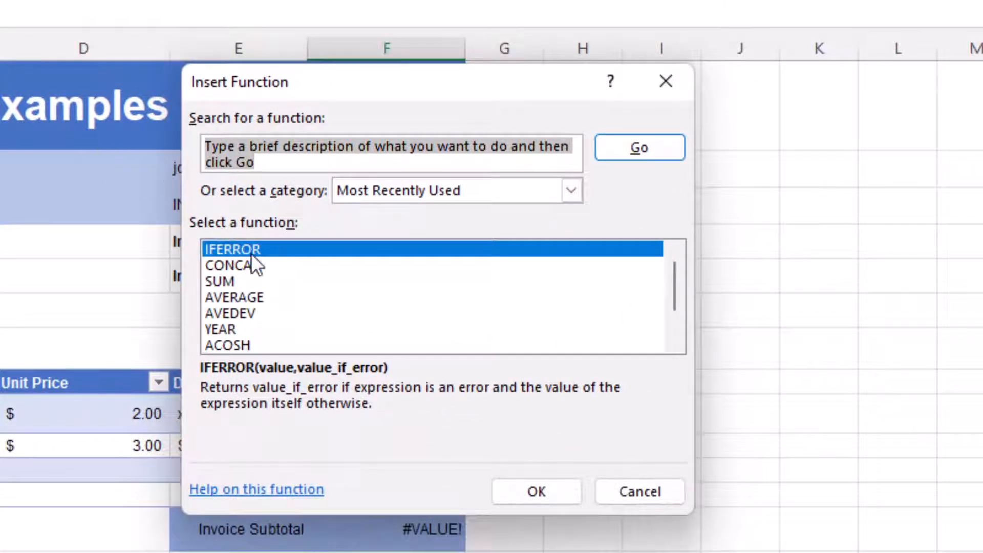
click(248, 248)
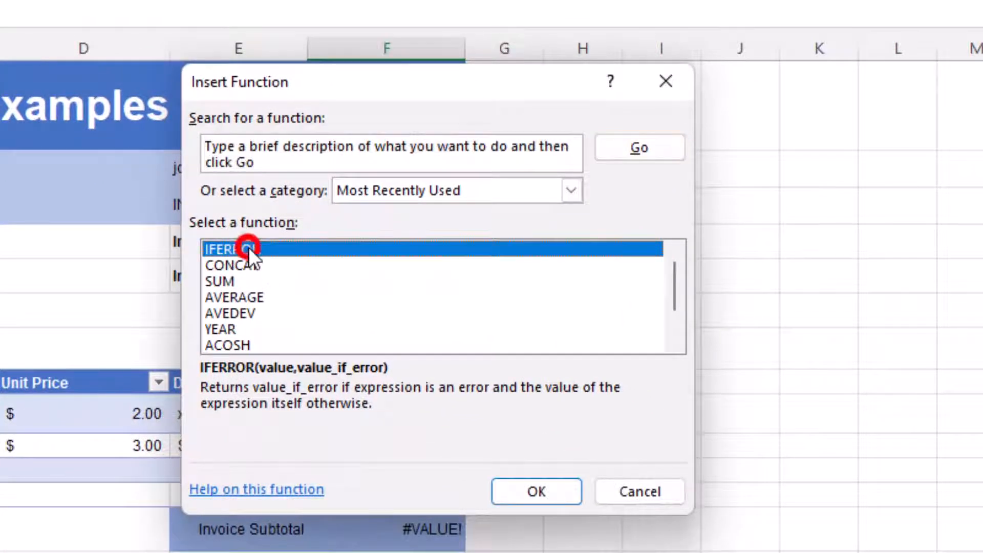
click(552, 496)
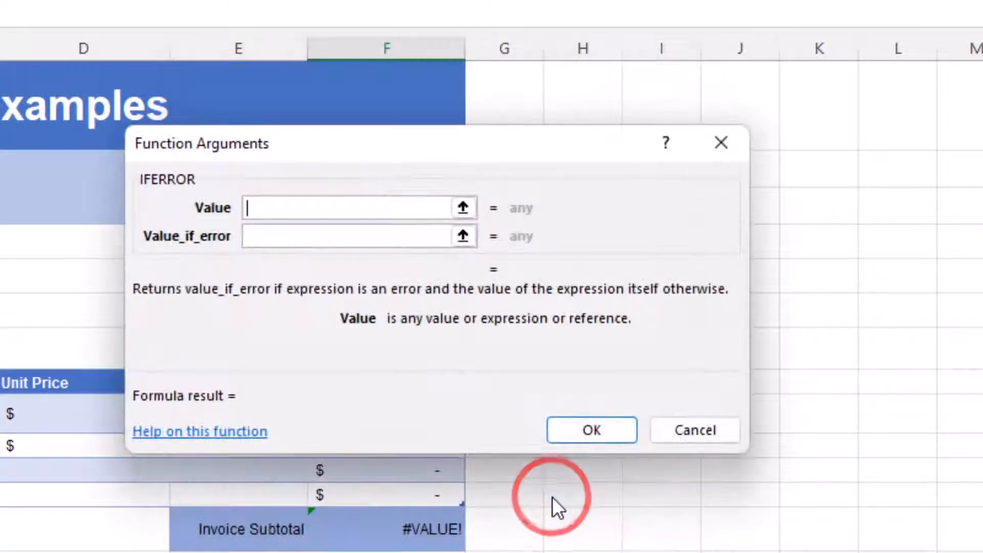
click(364, 205)
key(ctrl+v)
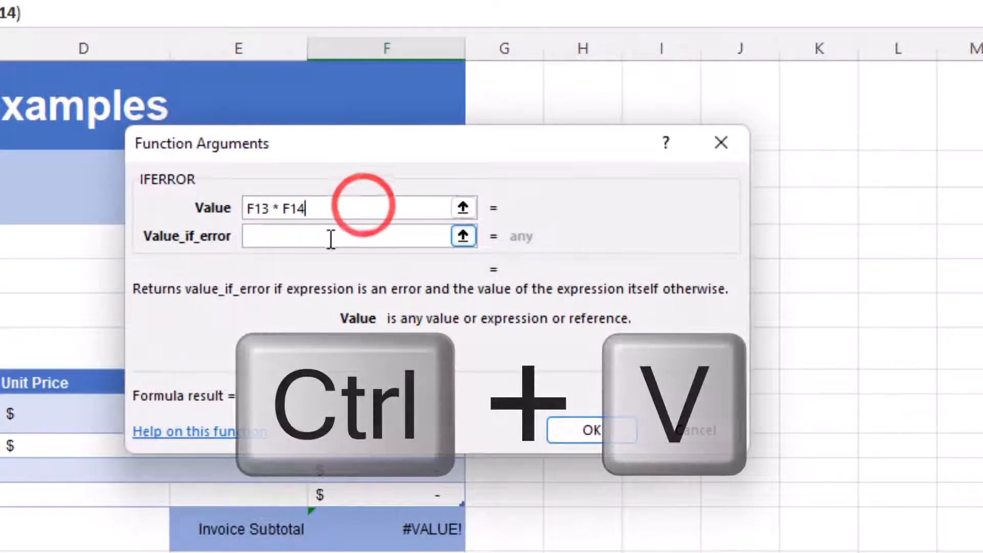
click(327, 239)
text(Error In C)
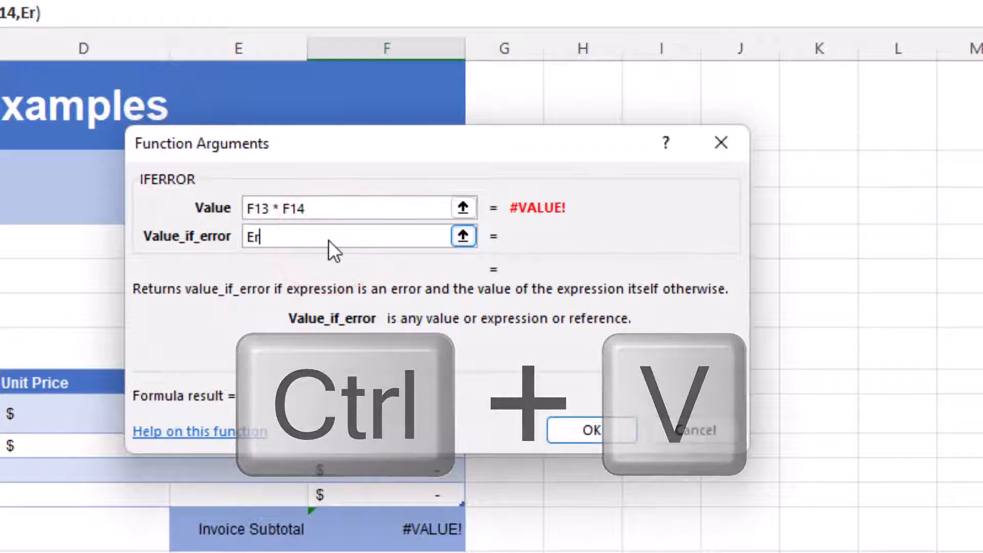
text(alculation)
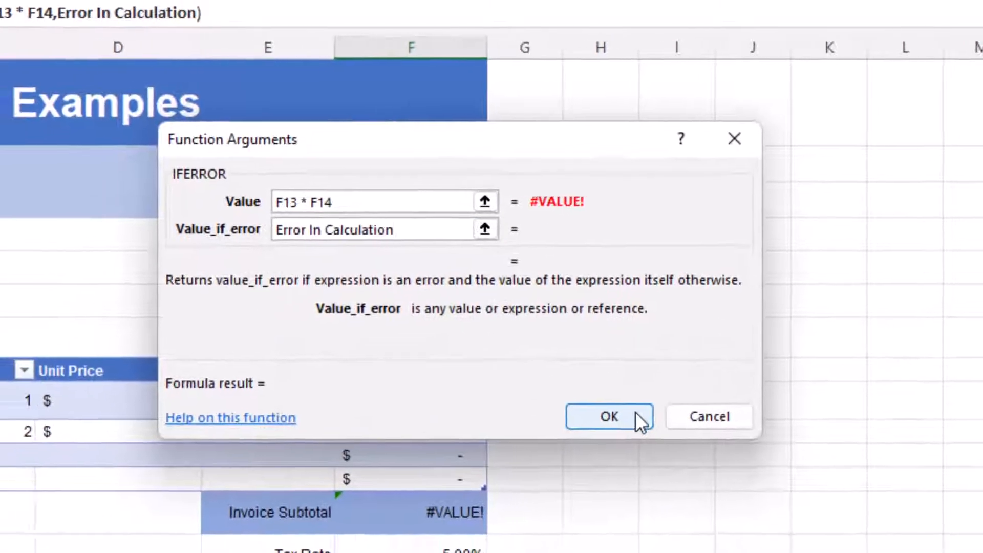
click(594, 430)
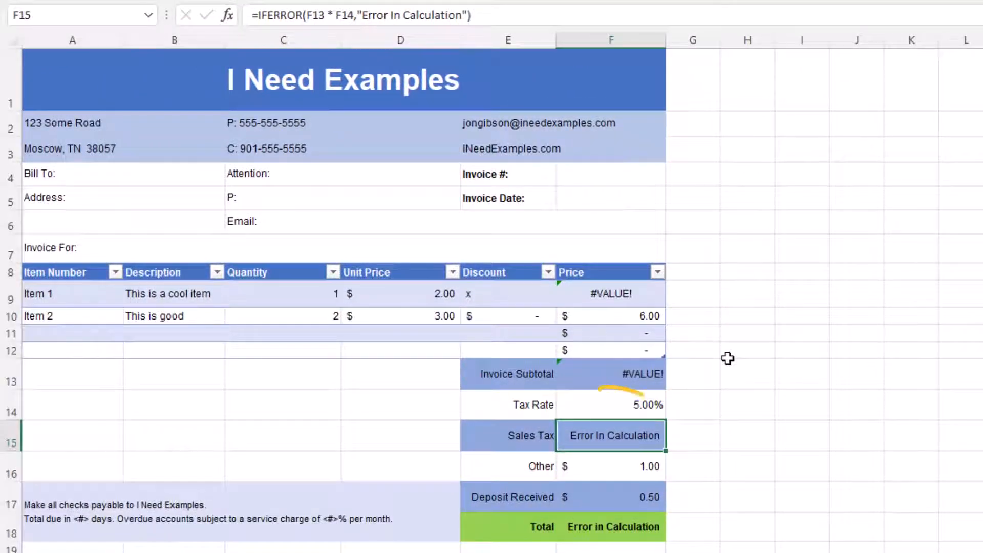
Wrap the Invoice Subtotal's SUM(InvoiceDetail[Price]) in IFERROR with "Error In Calculation" as the error result.
click(622, 377)
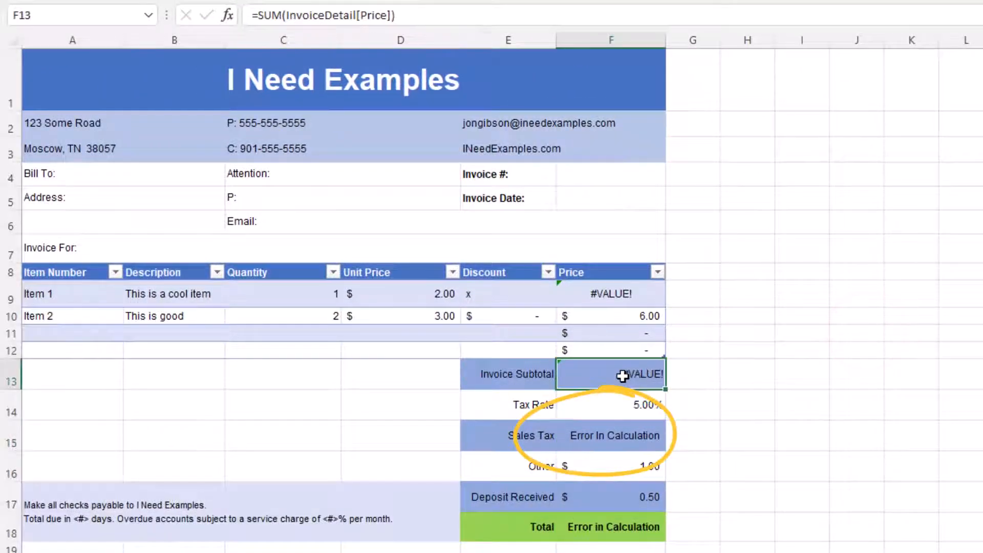
click(623, 375)
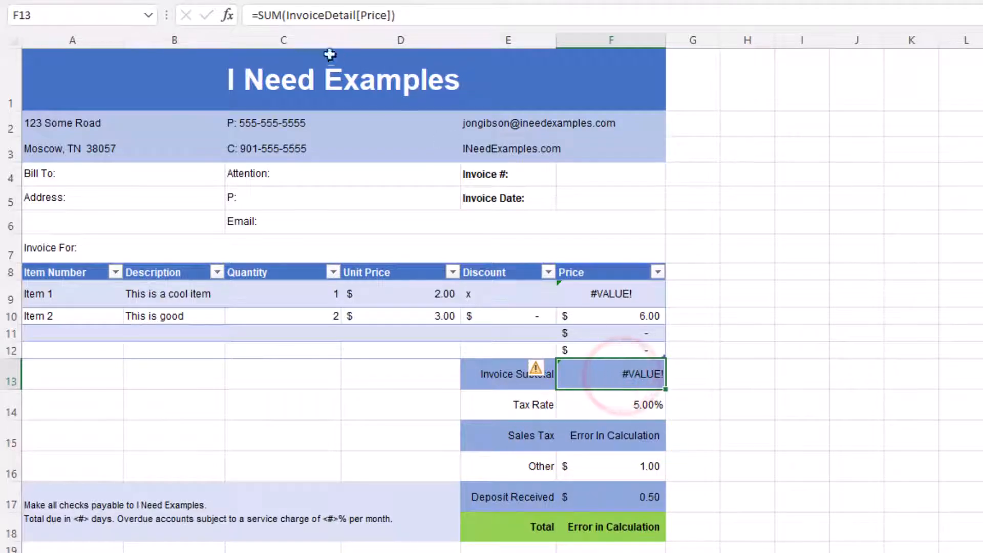
click(261, 14)
text(IFERROR()
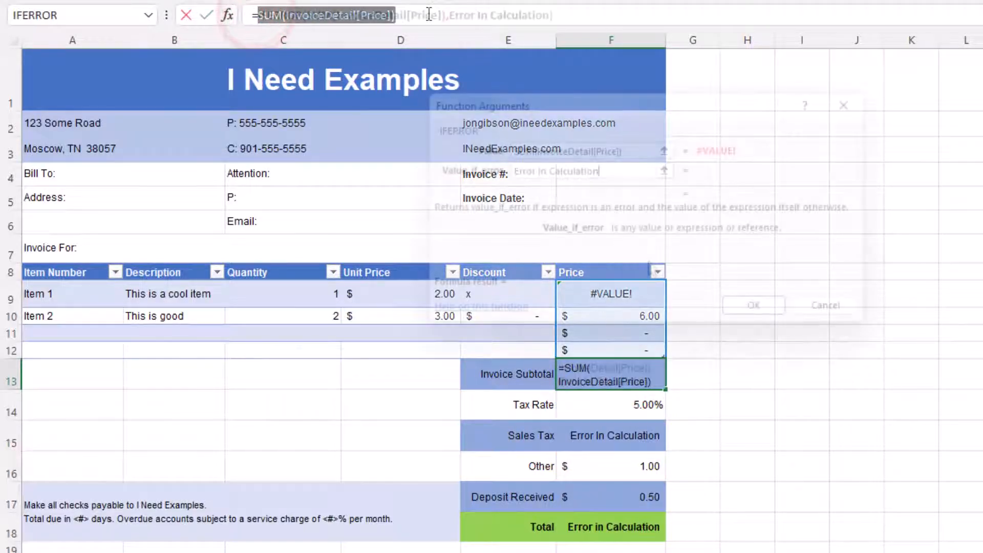
click(764, 305)
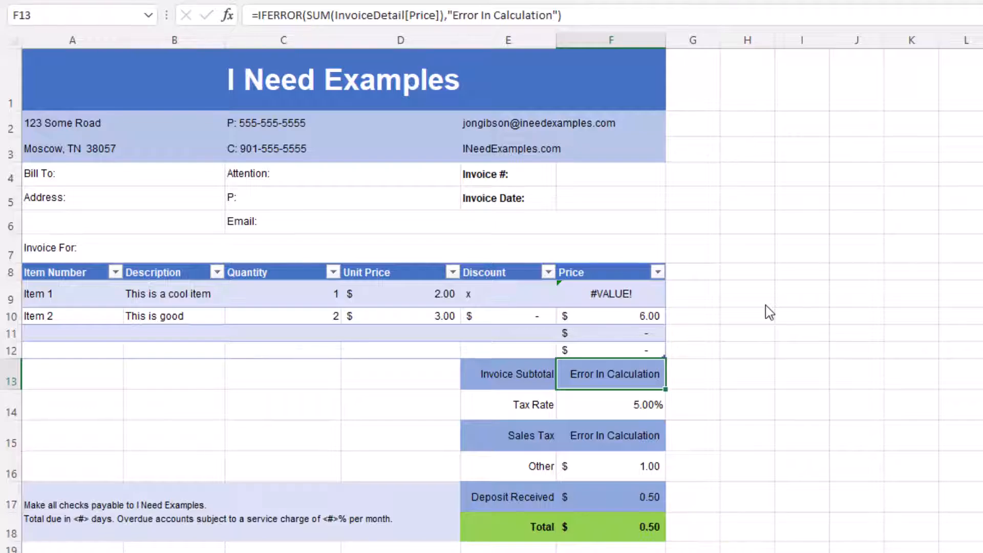
Wrap Item 1's Price formula (C9*D9)-E9 in IFERROR with "Error In Calculation" as the error result.
click(619, 296)
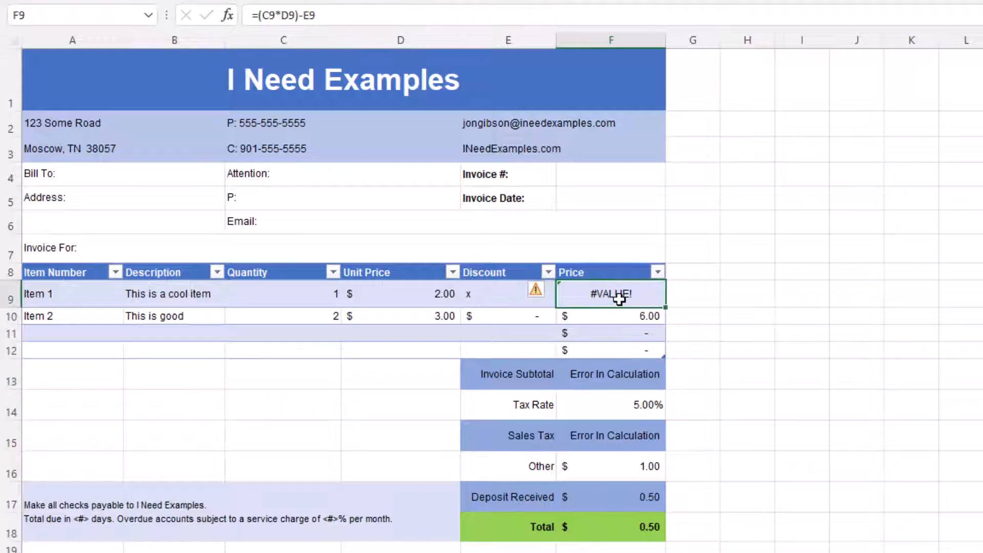
drag(258, 15, 352, 17)
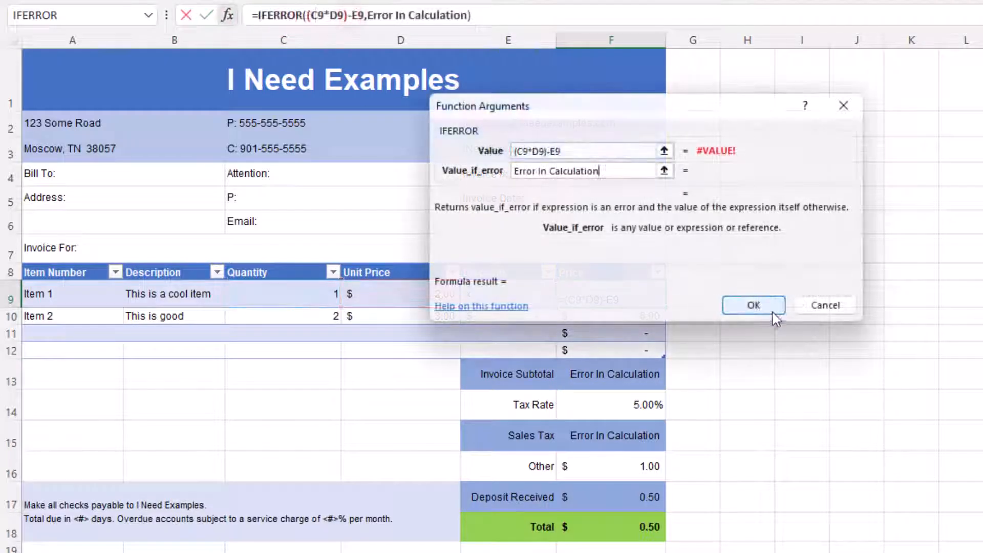
click(769, 311)
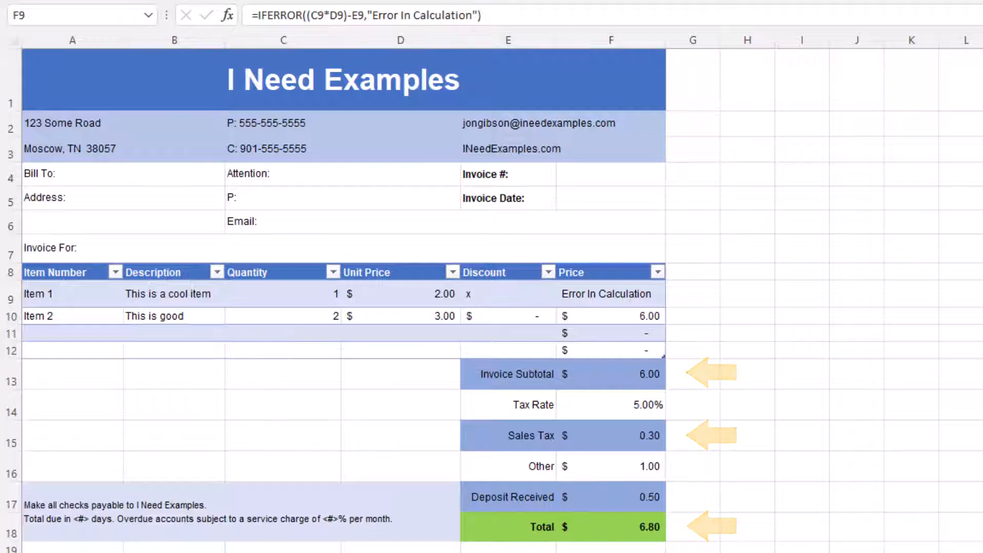
Replace the invalid Discount entry for Item 1 with 1.00.
click(485, 293)
text(1.00)
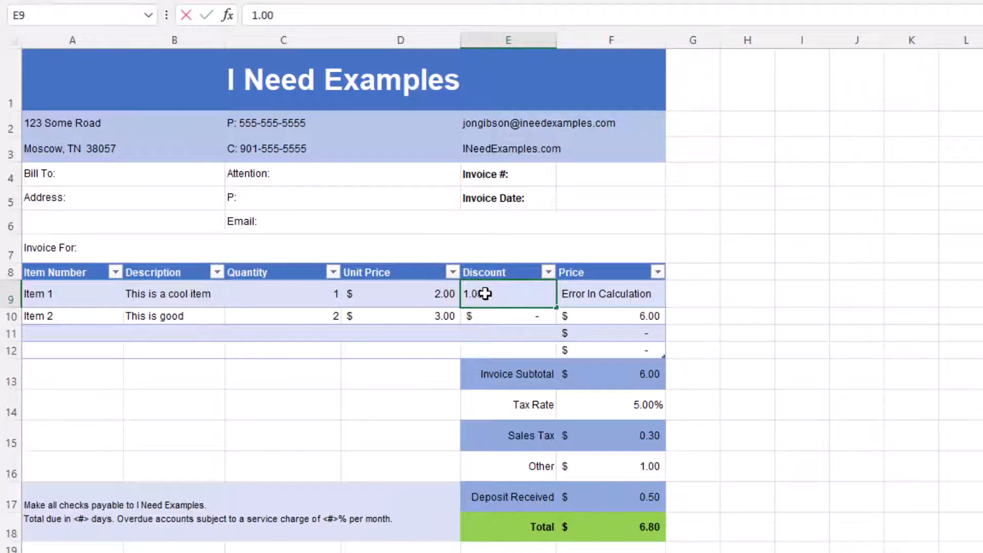
key(Return)
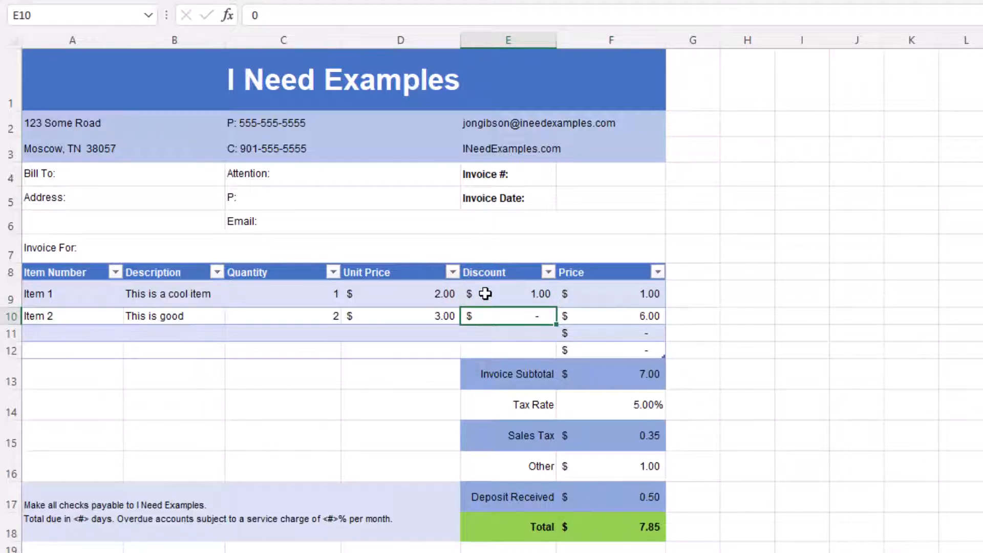